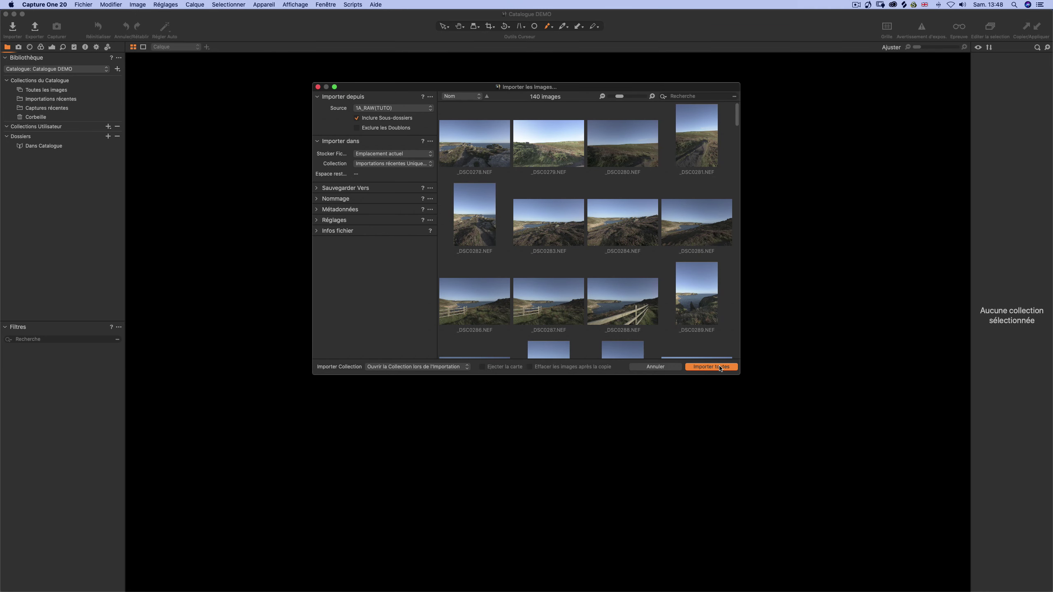
Import all images from 1A_RAW(TUTO), preview _DSC0278.NEF to _DSC0284.NEF and dismiss the activity progress window
{"action": "left_click", "coordinate": [912, 566]}
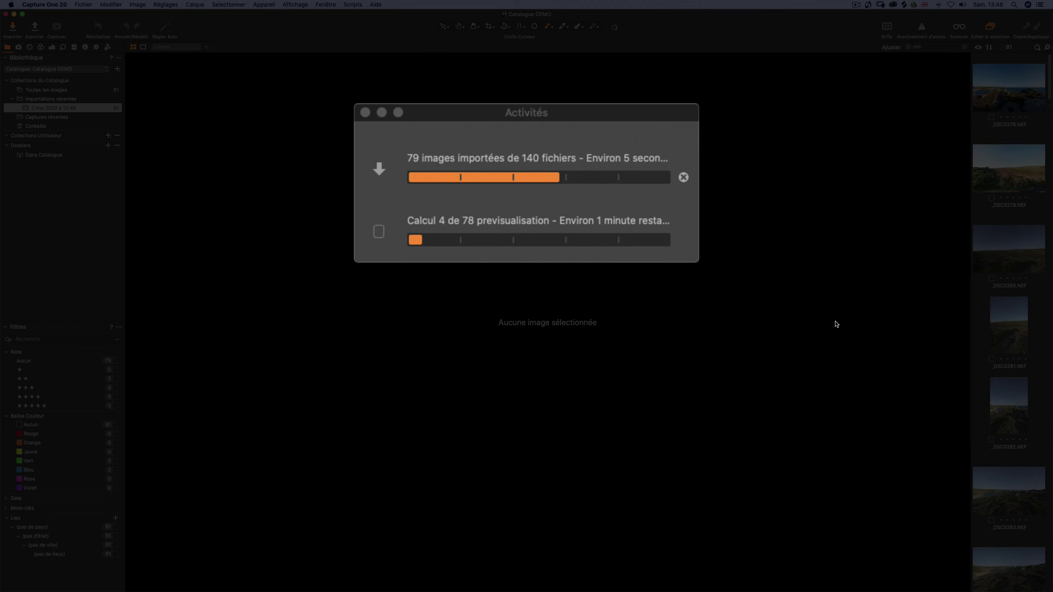
{"action": "left_click", "coordinate": [1011, 103]}
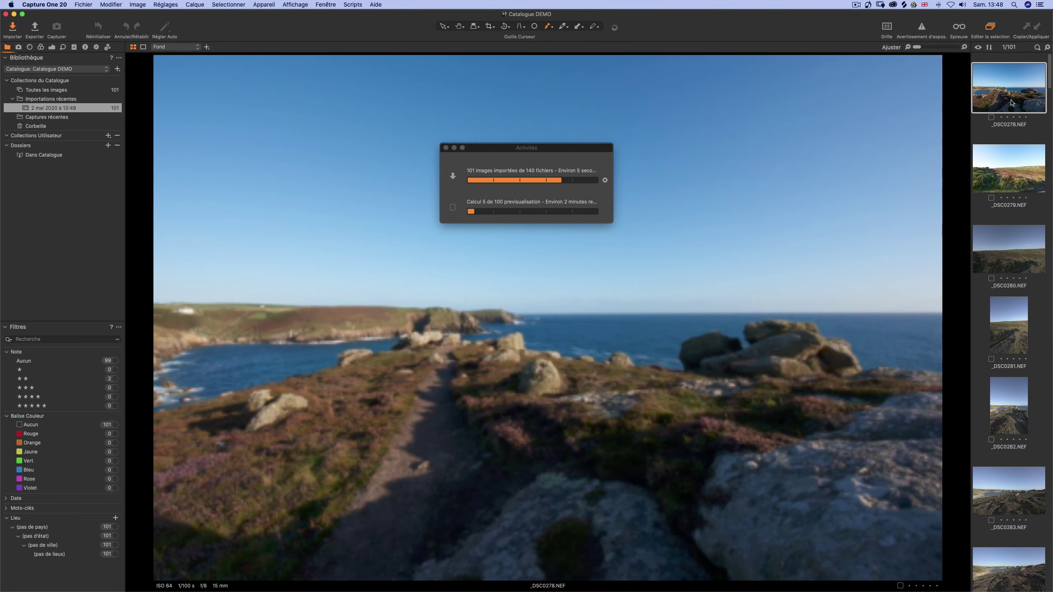
{"action": "left_click", "coordinate": [1011, 160]}
{"action": "left_click", "coordinate": [1012, 251]}
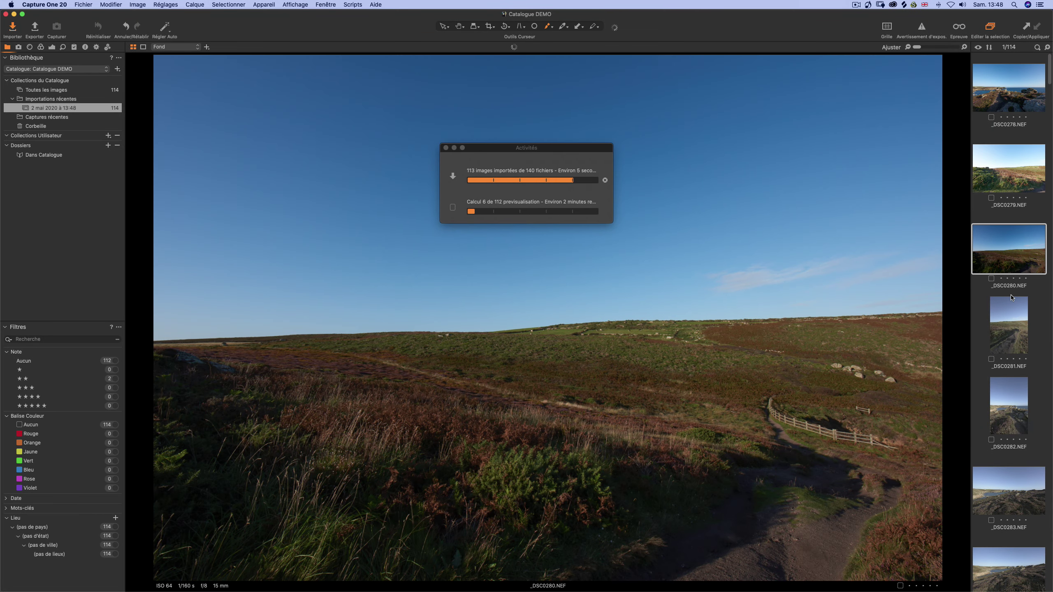
{"action": "left_click", "coordinate": [1011, 319]}
{"action": "left_click", "coordinate": [1011, 416]}
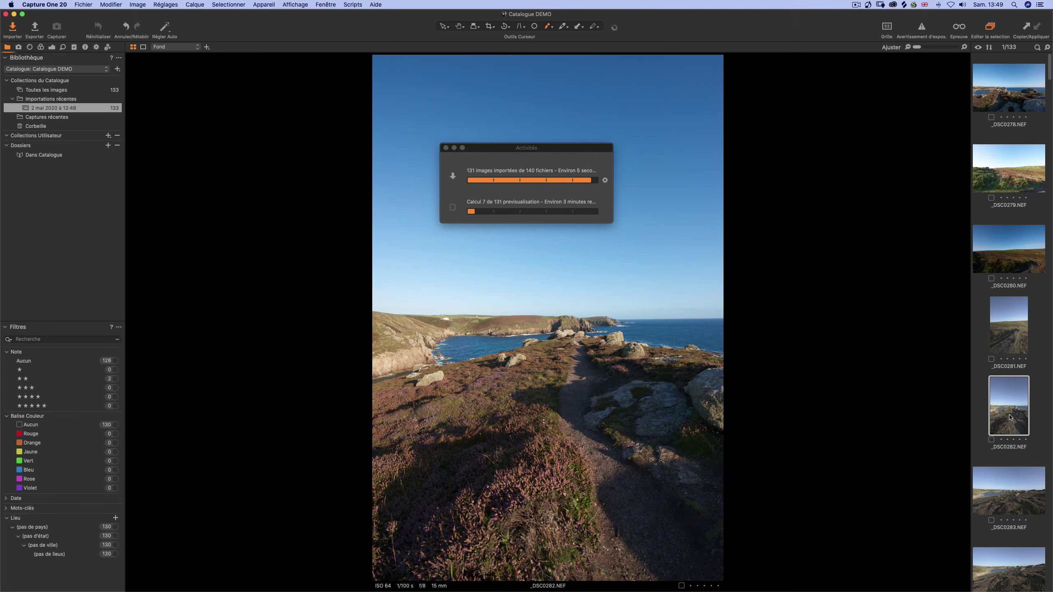
{"action": "left_click", "coordinate": [1017, 494]}
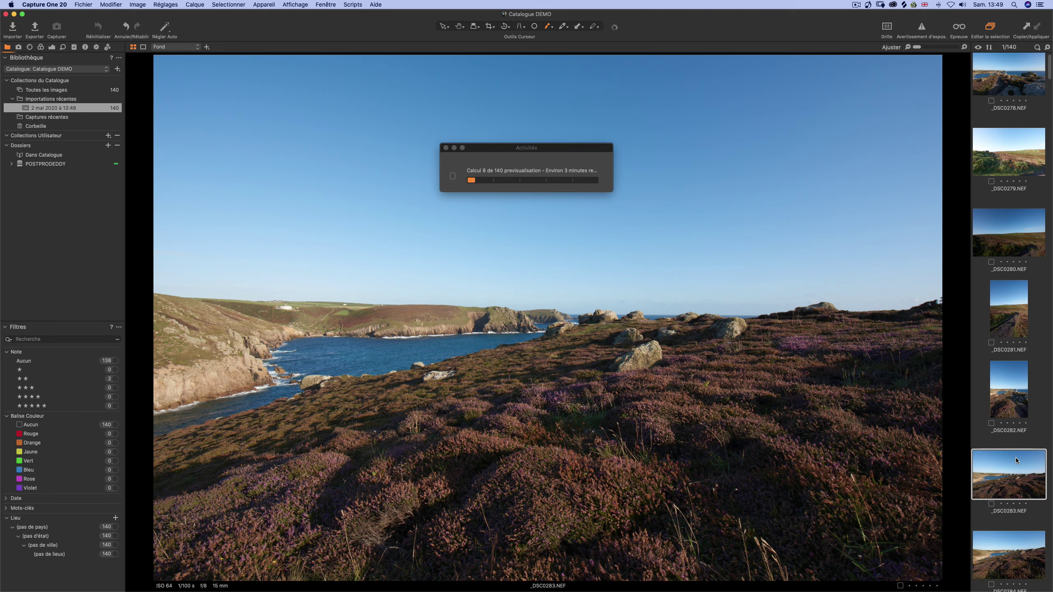
{"action": "left_click", "coordinate": [1022, 562]}
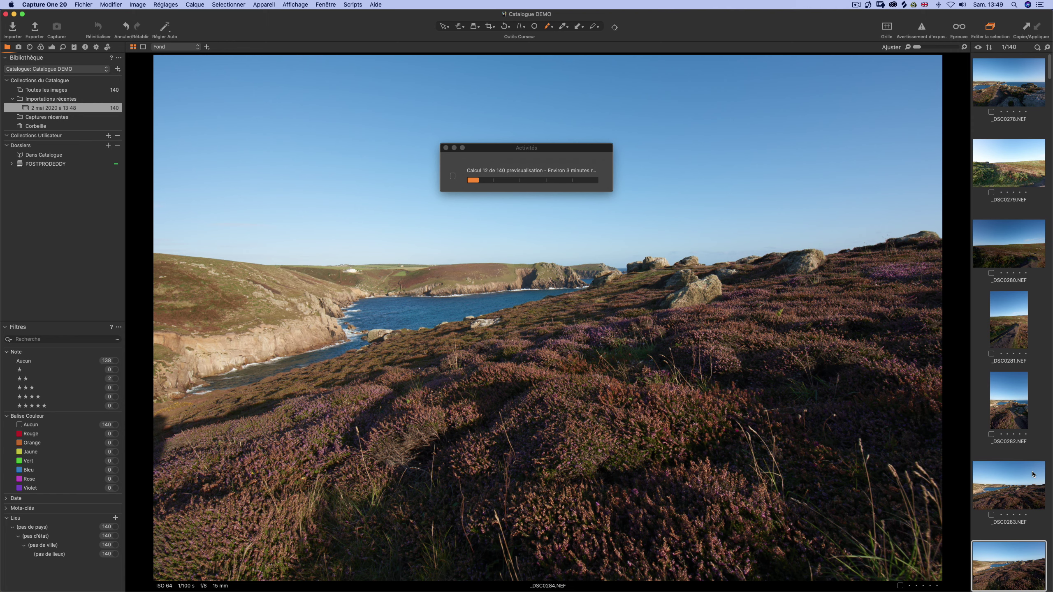
{"action": "left_click", "coordinate": [445, 148]}
View _DSC0279.NEF to _DSC0281.NEF and inspect the path, fence and foreground of _DSC0281.NEF at 100%
{"action": "left_click", "coordinate": [1009, 164]}
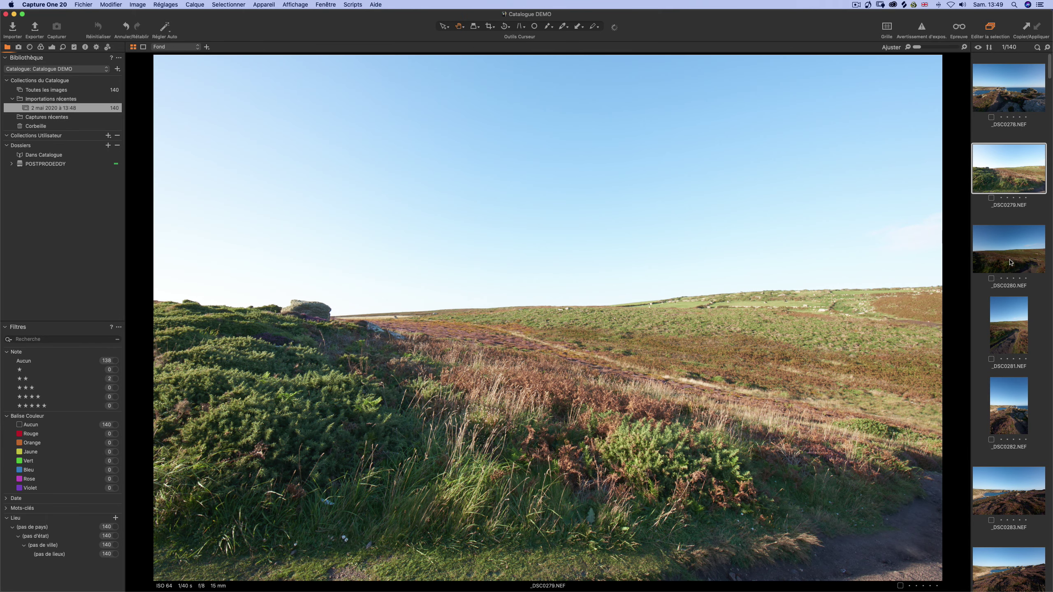
{"action": "left_click", "coordinate": [1016, 257]}
{"action": "left_click", "coordinate": [992, 353]}
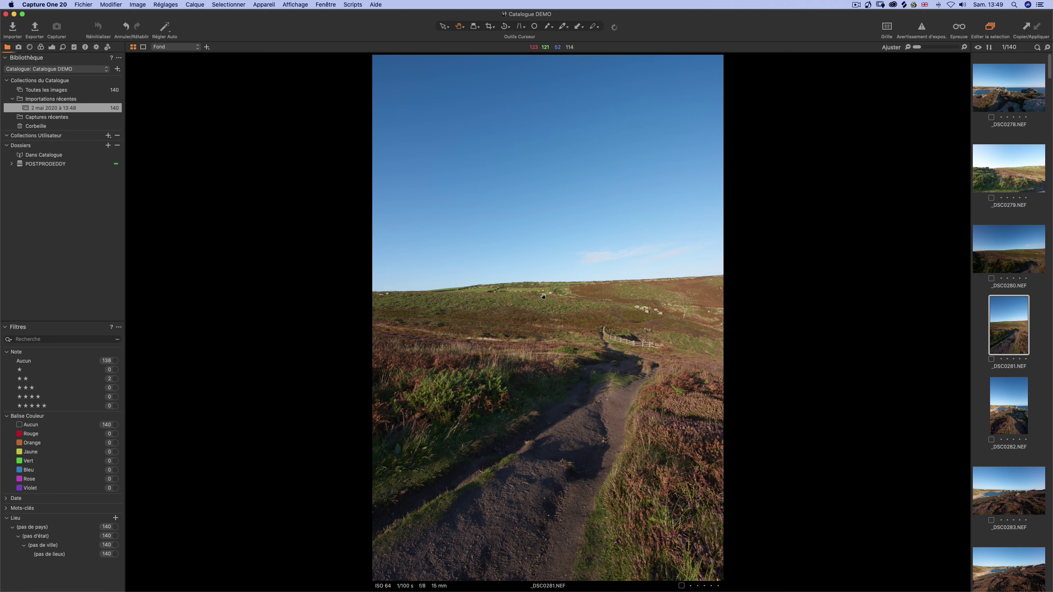
{"action": "left_click", "coordinate": [563, 318]}
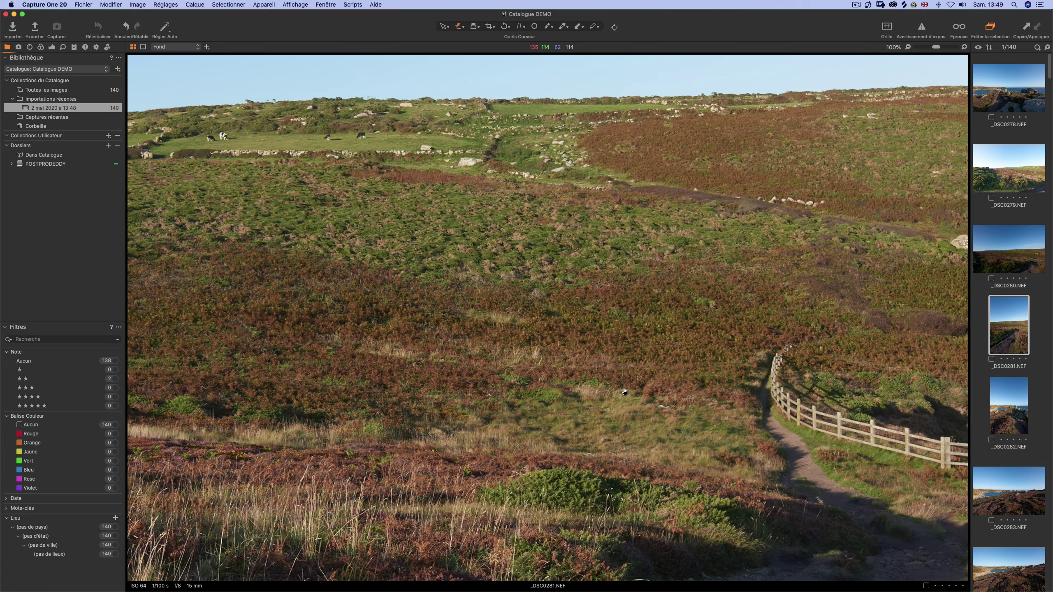
{"action": "left_click_drag", "start_coordinate": [827, 400], "coordinate": [348, 154]}
{"action": "left_click_drag", "start_coordinate": [442, 571], "coordinate": [608, 297]}
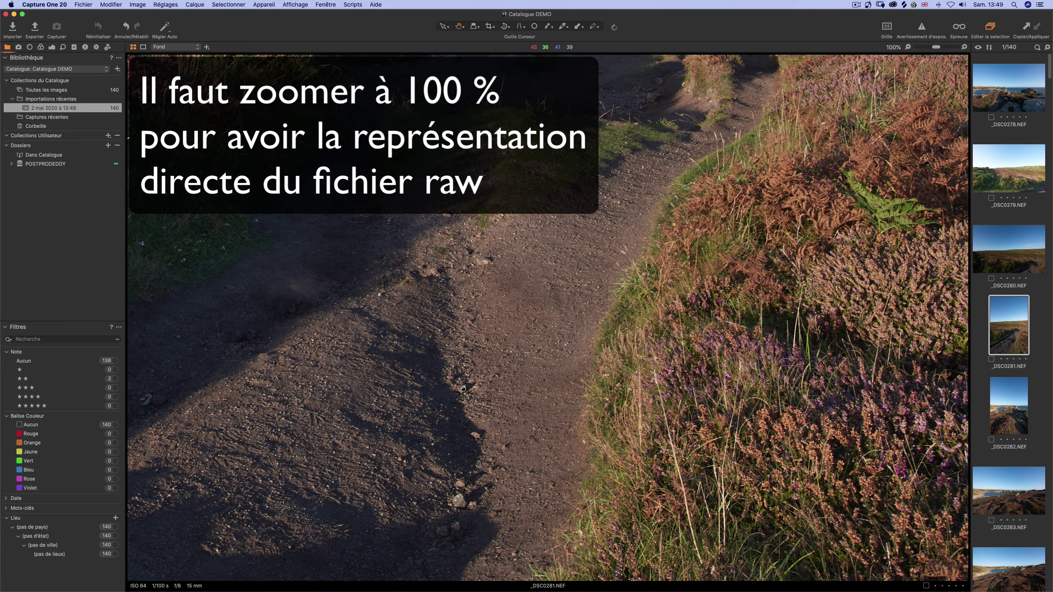
{"action": "left_click_drag", "start_coordinate": [425, 433], "coordinate": [801, 333]}
{"action": "left_click_drag", "start_coordinate": [779, 83], "coordinate": [469, 490]}
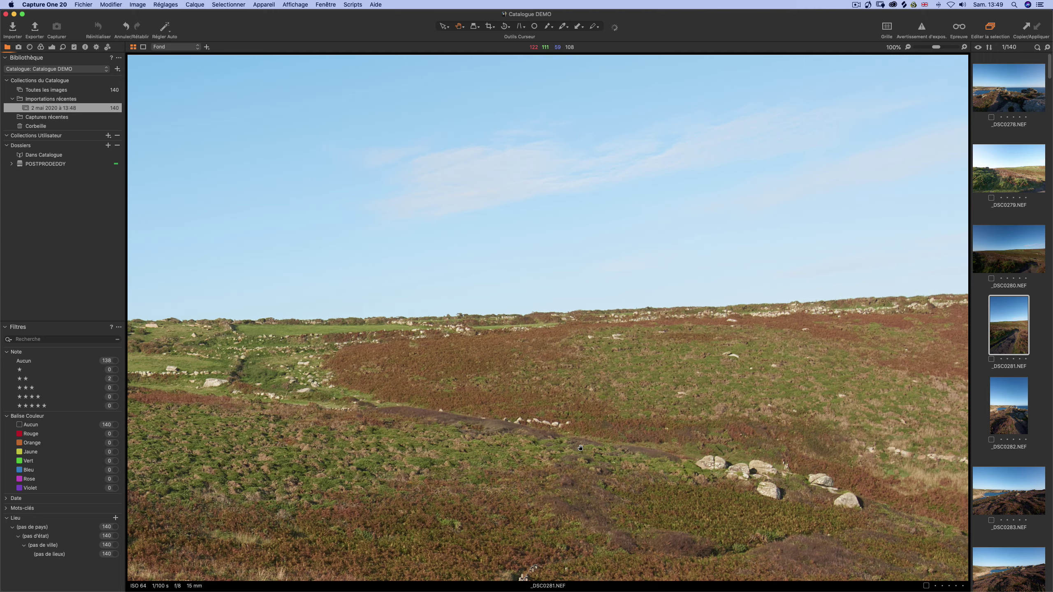
{"action": "double_click", "coordinate": [580, 447]}
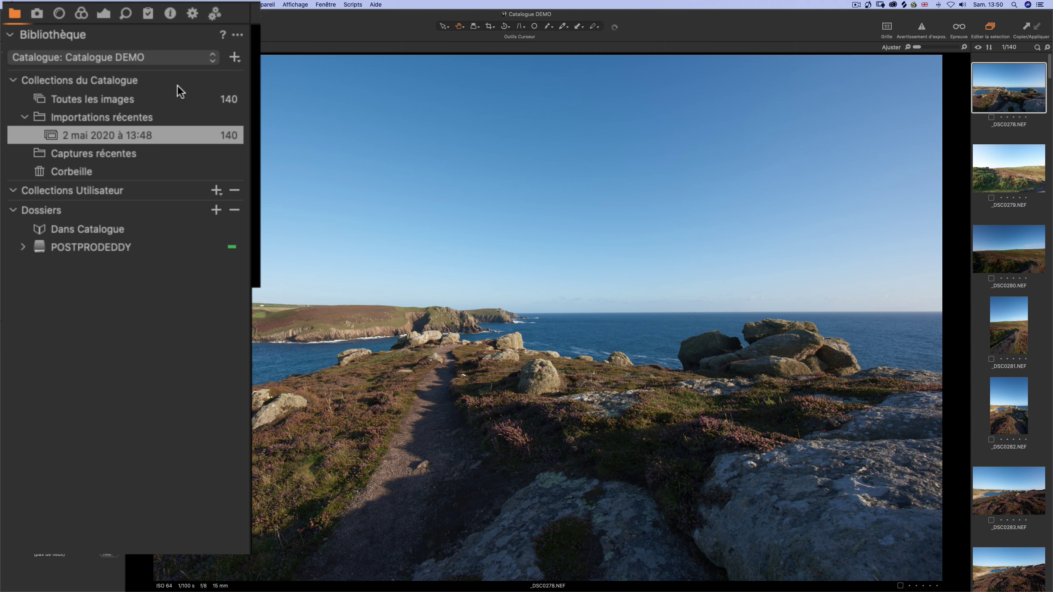
Expand the POSTPRODEDDY drive and its 1A_RAW(TUTO) folder in the library, and select the 2 mai 2020 à 13:48 recent import
{"action": "left_click", "coordinate": [22, 247]}
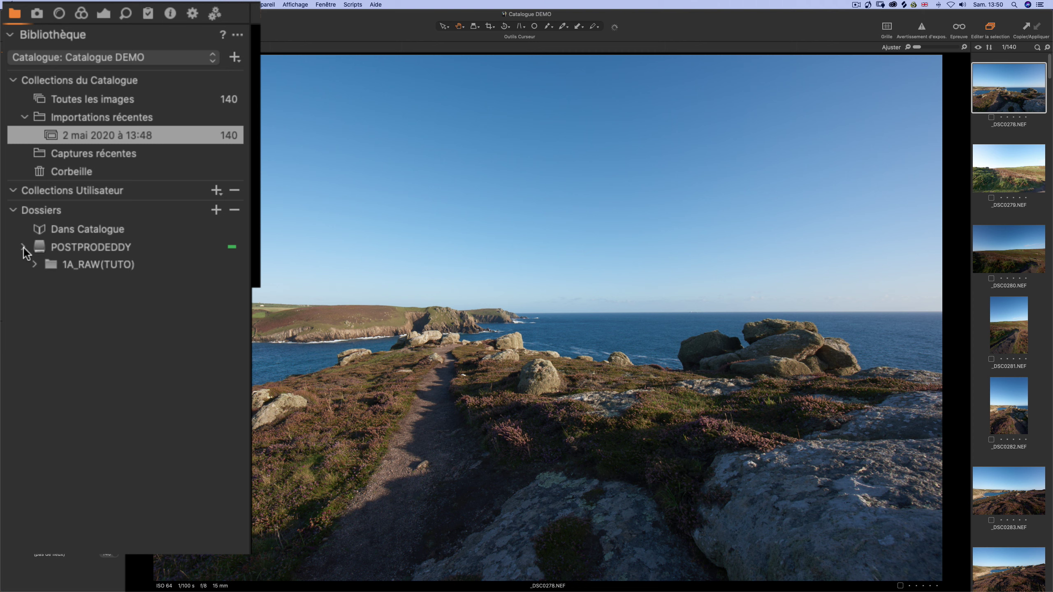
{"action": "left_click", "coordinate": [33, 265]}
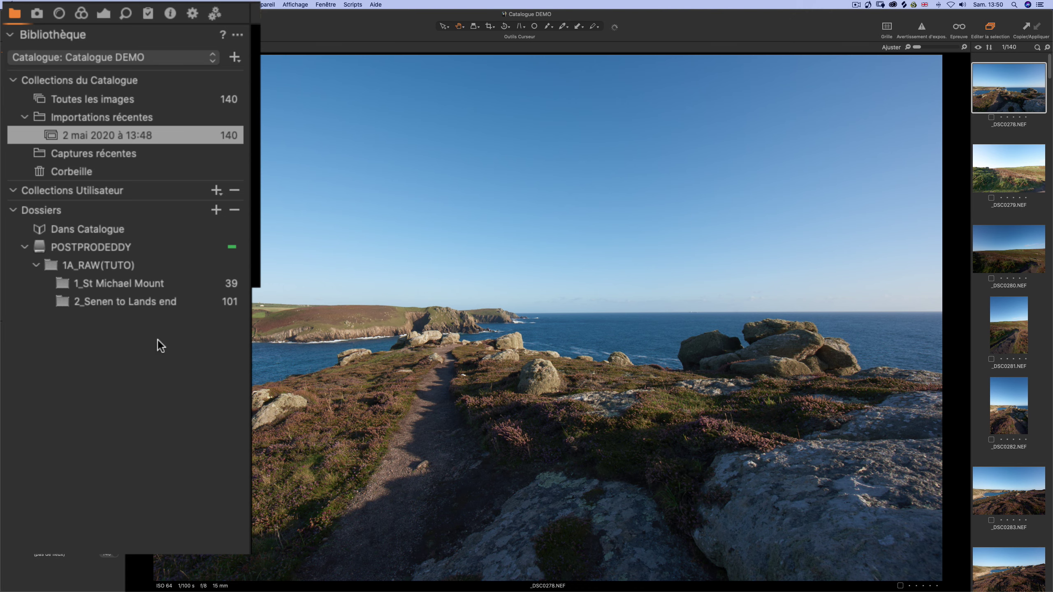
{"action": "left_click", "coordinate": [165, 286]}
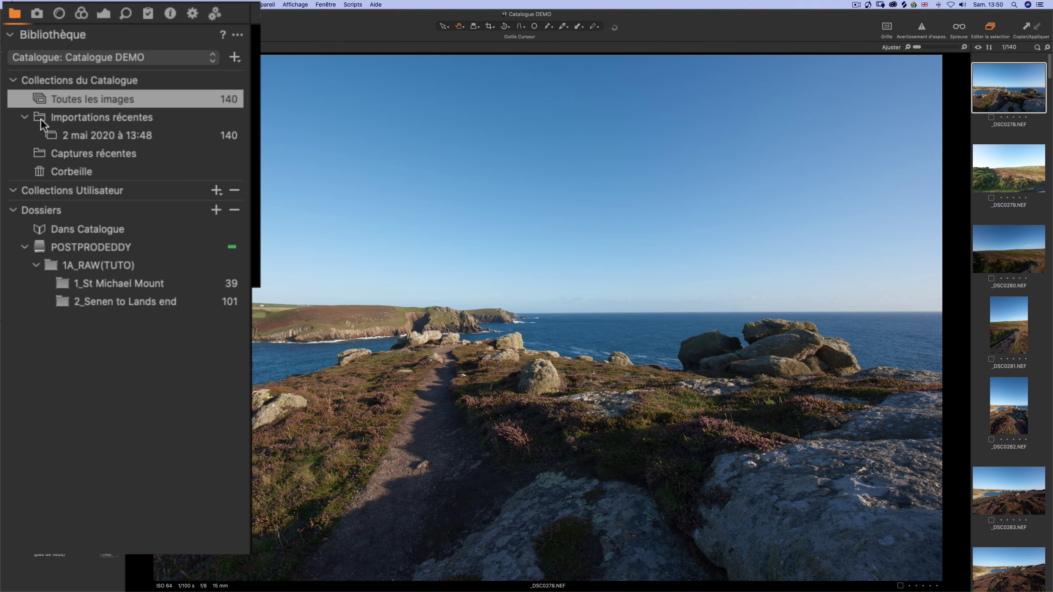
{"action": "left_click", "coordinate": [81, 135]}
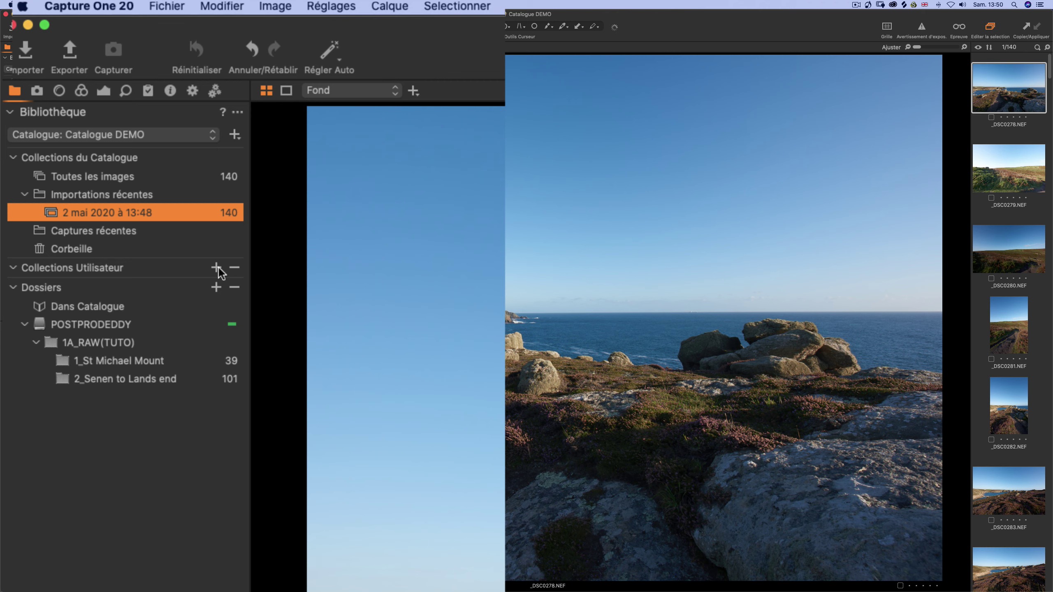
Check the available user collection types and view the contents of folders 1_St Michael Mount and 2_Senen to Lands end
{"action": "left_click", "coordinate": [216, 268]}
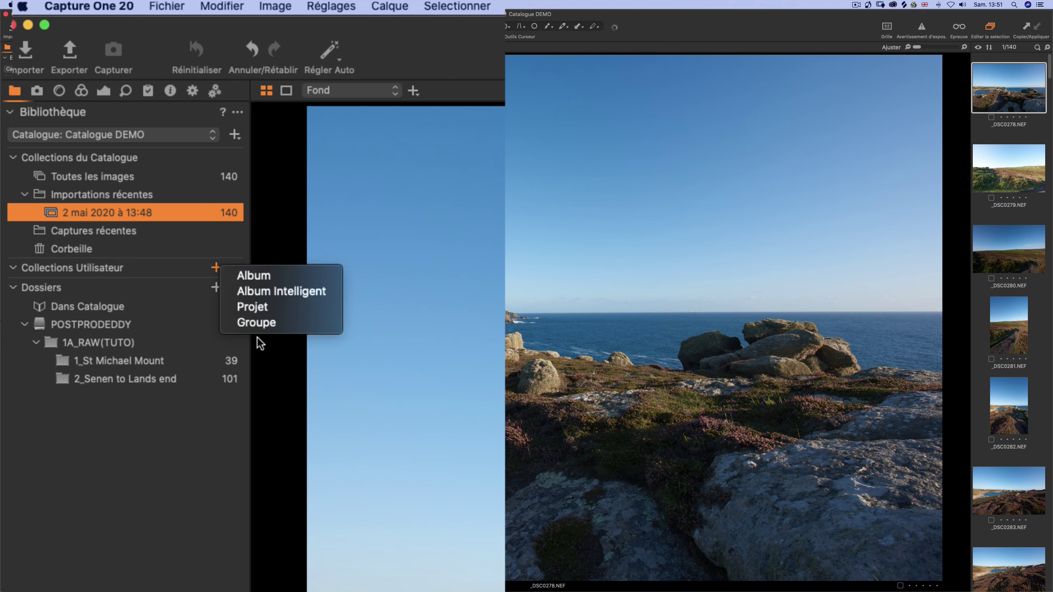
{"action": "left_click", "coordinate": [268, 422]}
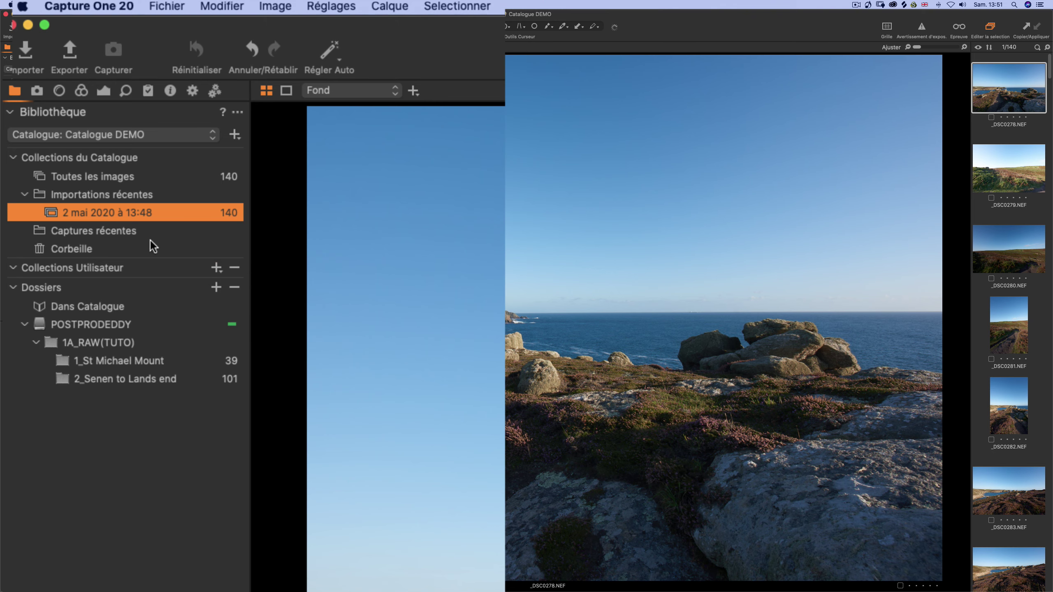
{"action": "left_click", "coordinate": [81, 323]}
{"action": "left_click", "coordinate": [97, 361]}
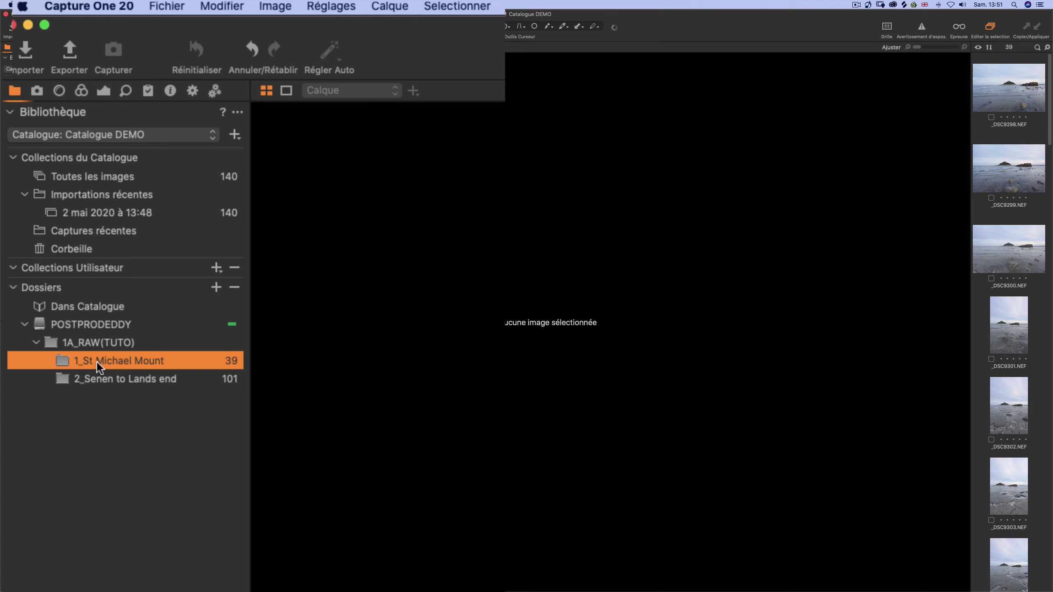
{"action": "left_click", "coordinate": [107, 384]}
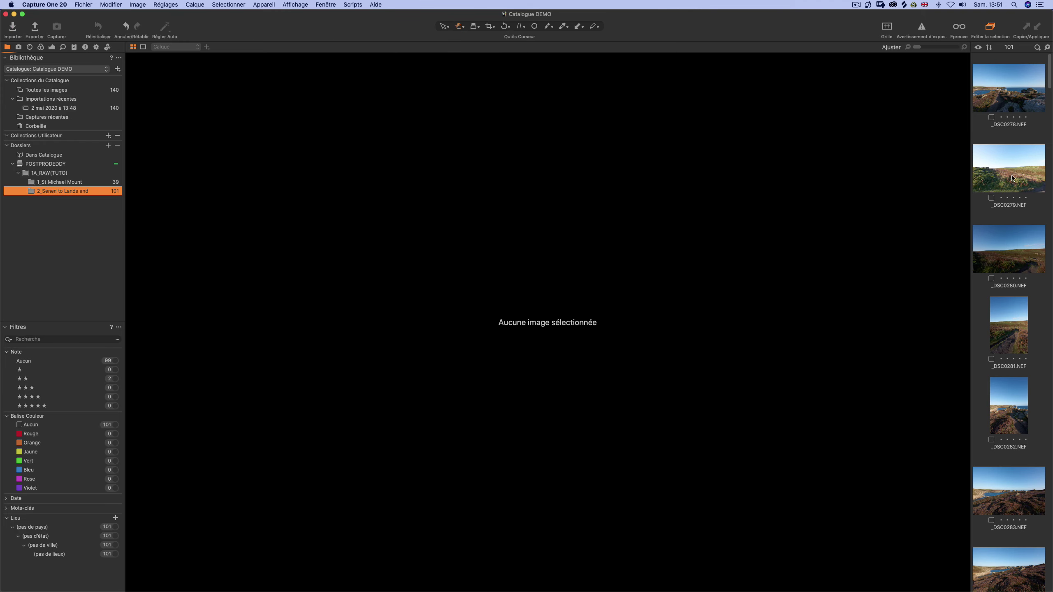
Move _DSC0279.NEF from 2_Senen to Lands end into 1_St Michael Mount, check it there and dismiss the progress window
{"action": "left_click", "coordinate": [990, 192]}
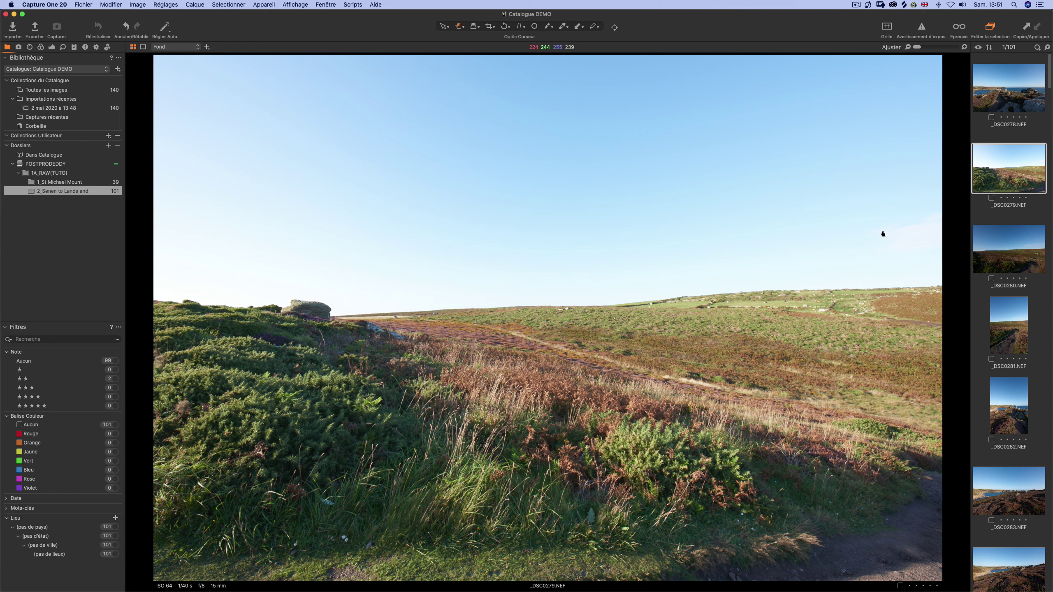
{"action": "left_click_drag", "start_coordinate": [1015, 164], "coordinate": [111, 184]}
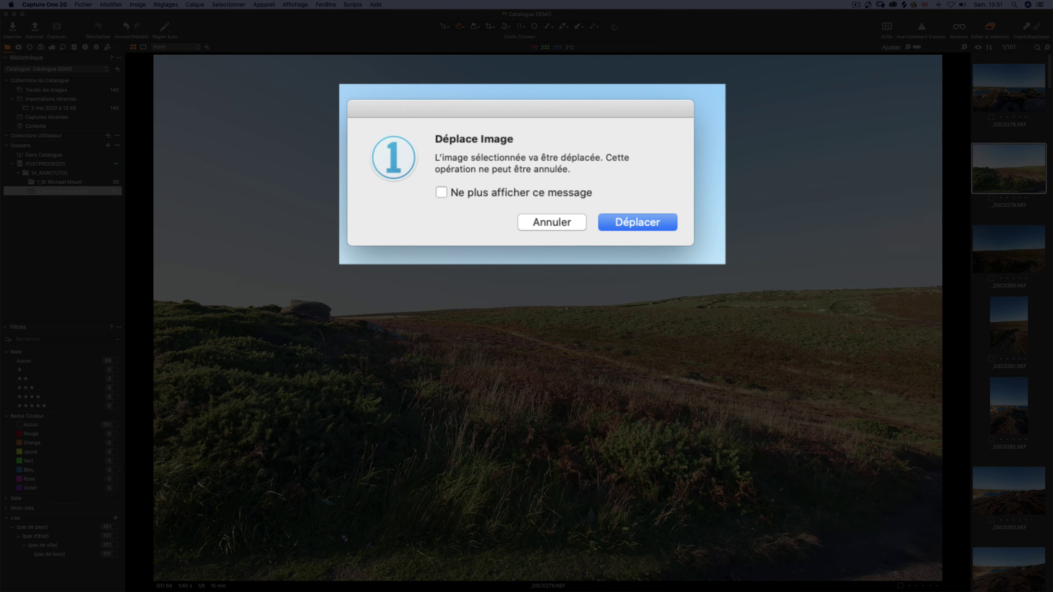
{"action": "left_click", "coordinate": [653, 221]}
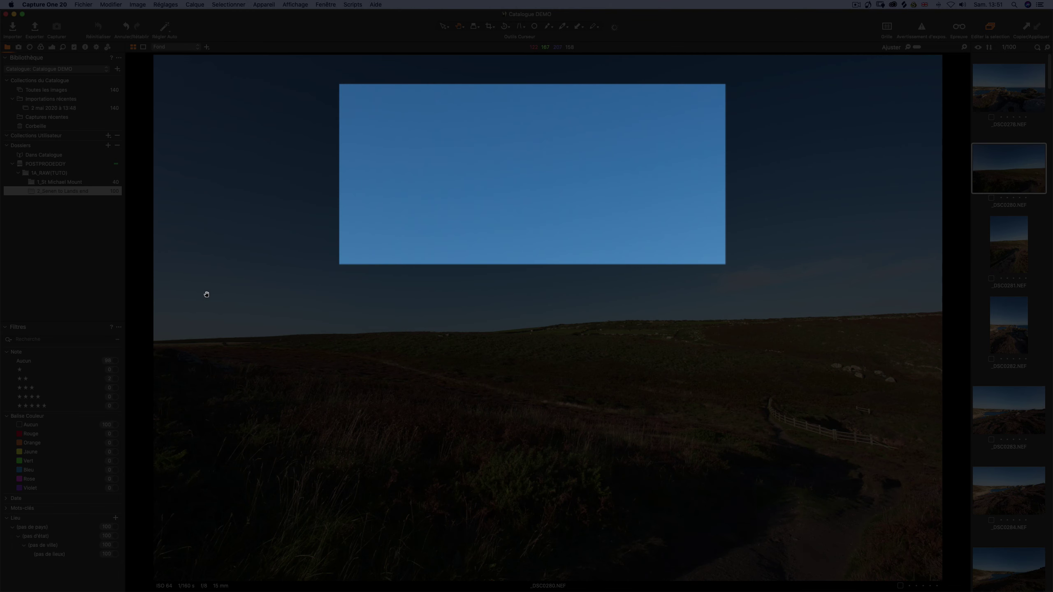
{"action": "left_click", "coordinate": [70, 183]}
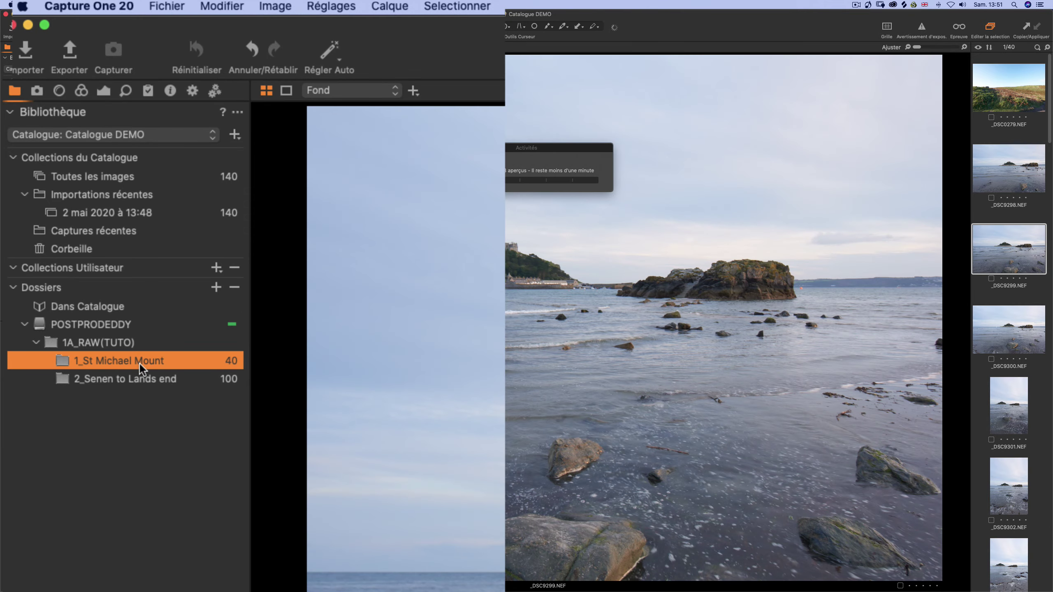
{"action": "left_click", "coordinate": [1021, 85]}
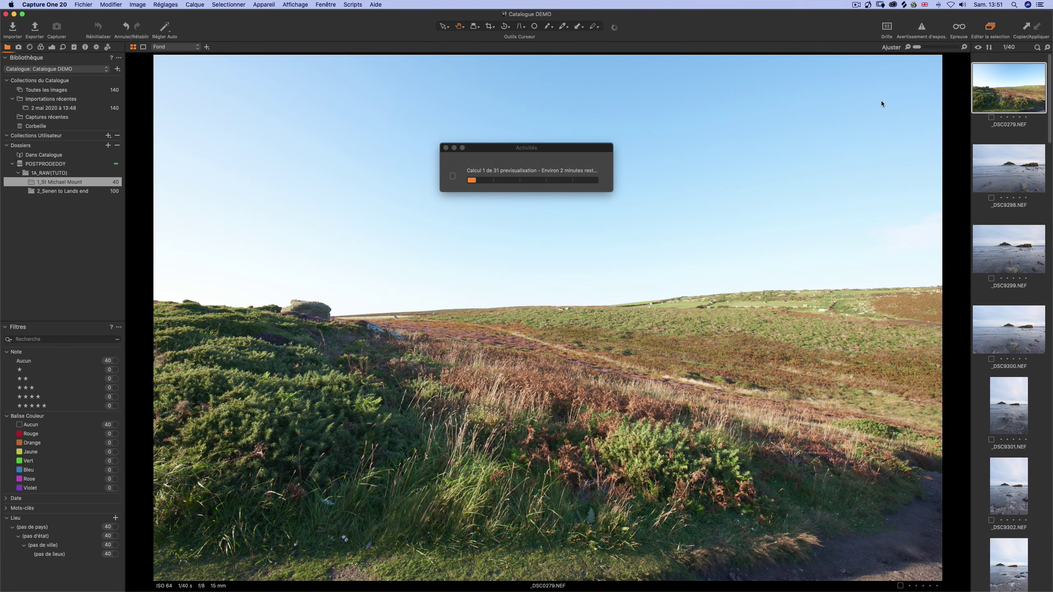
{"action": "left_click", "coordinate": [446, 147]}
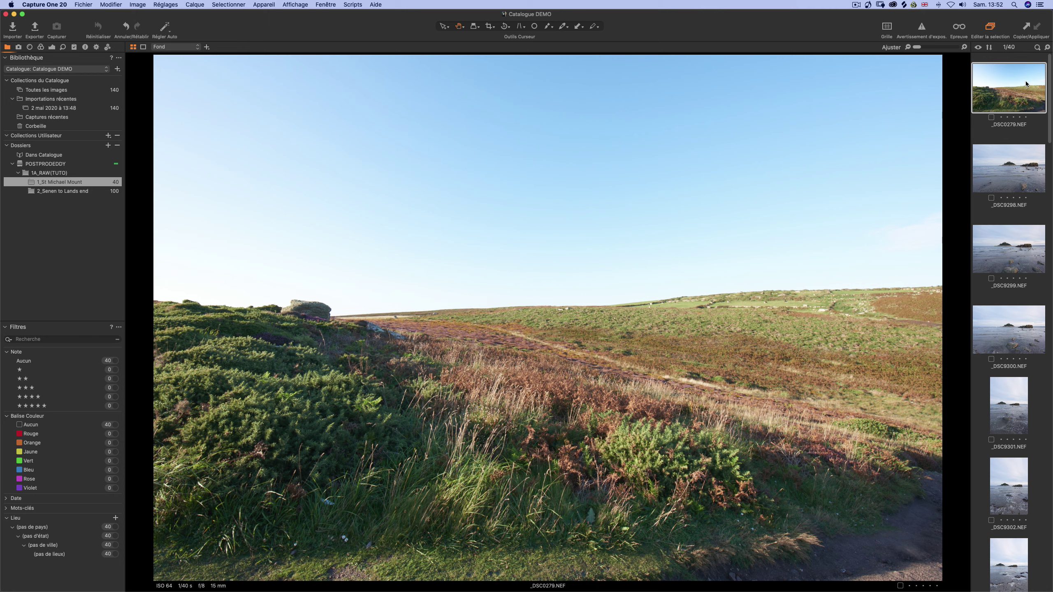
{"action": "right_click", "coordinate": [1026, 84]}
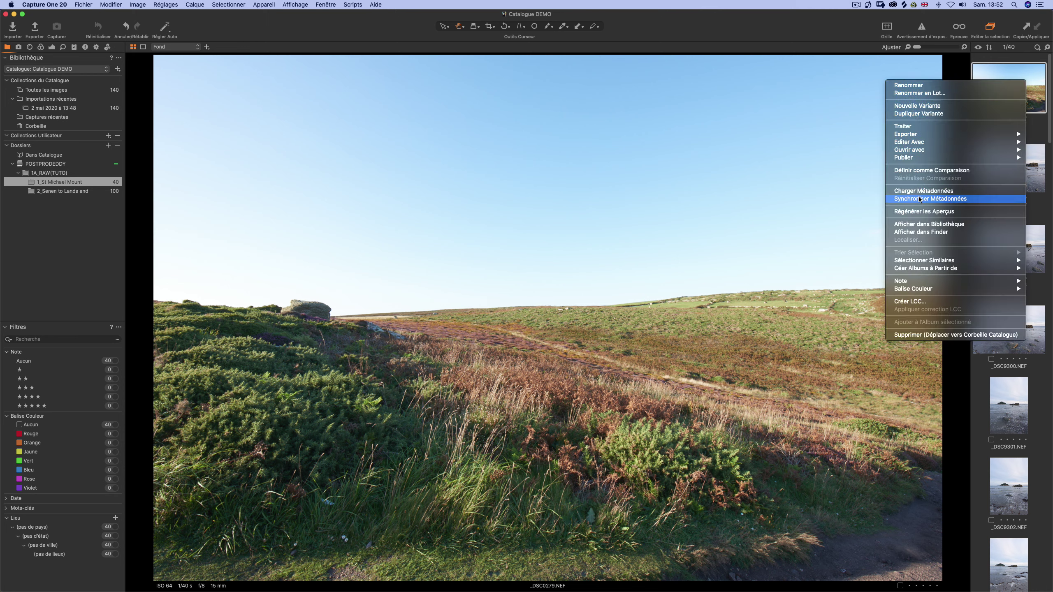
{"action": "left_click", "coordinate": [753, 197]}
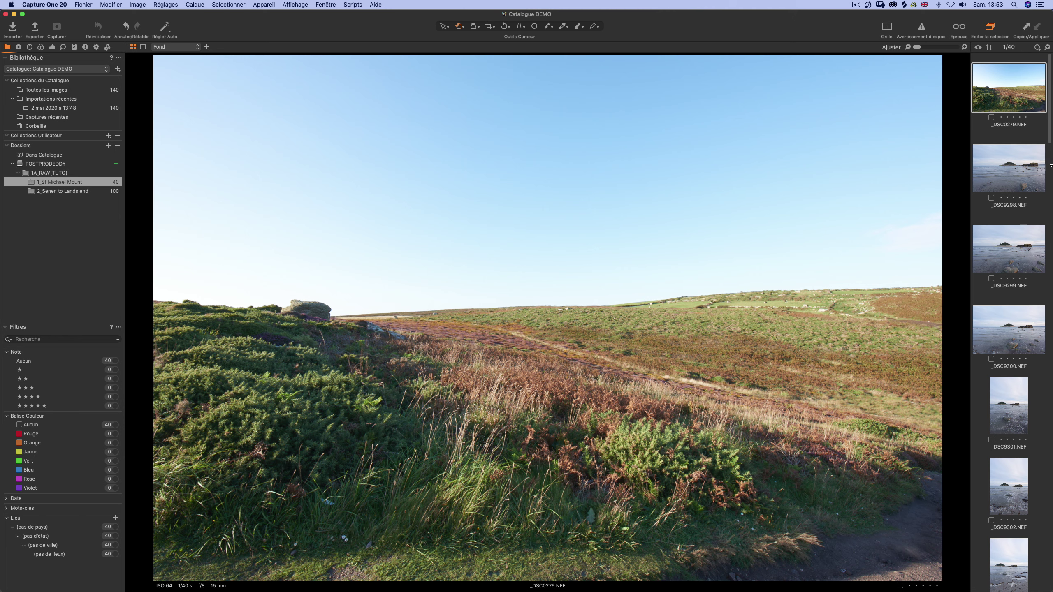
Move _DSC0279.NEF back from 1_St Michael Mount into 2_Senen to Lands end and display that folder
{"action": "left_click_drag", "start_coordinate": [1008, 94], "coordinate": [58, 182]}
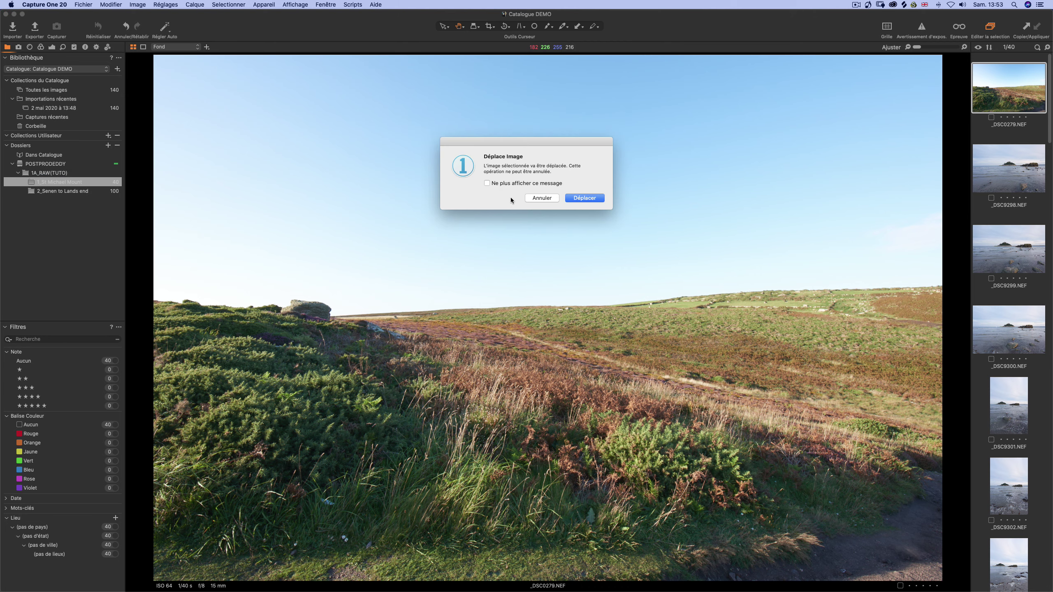
{"action": "left_click", "coordinate": [596, 198]}
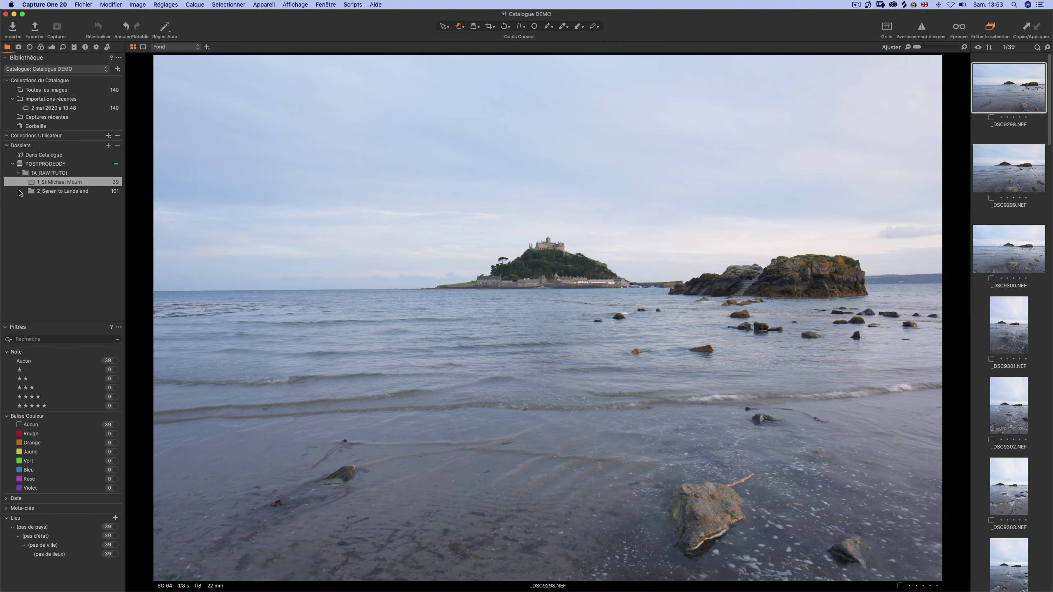
{"action": "left_click", "coordinate": [56, 191]}
{"action": "left_click", "coordinate": [1004, 106]}
{"action": "left_click", "coordinate": [1003, 136]}
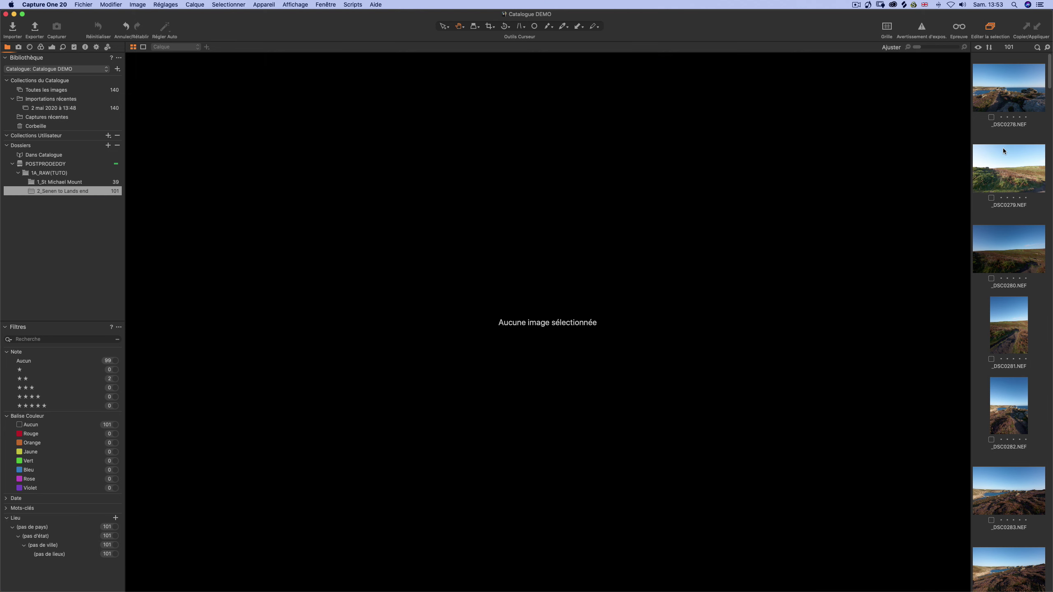
Inspect the hillside, bracken and gorse bushes in _DSC0279.NEF at 100% magnification
{"action": "left_click", "coordinate": [1015, 167]}
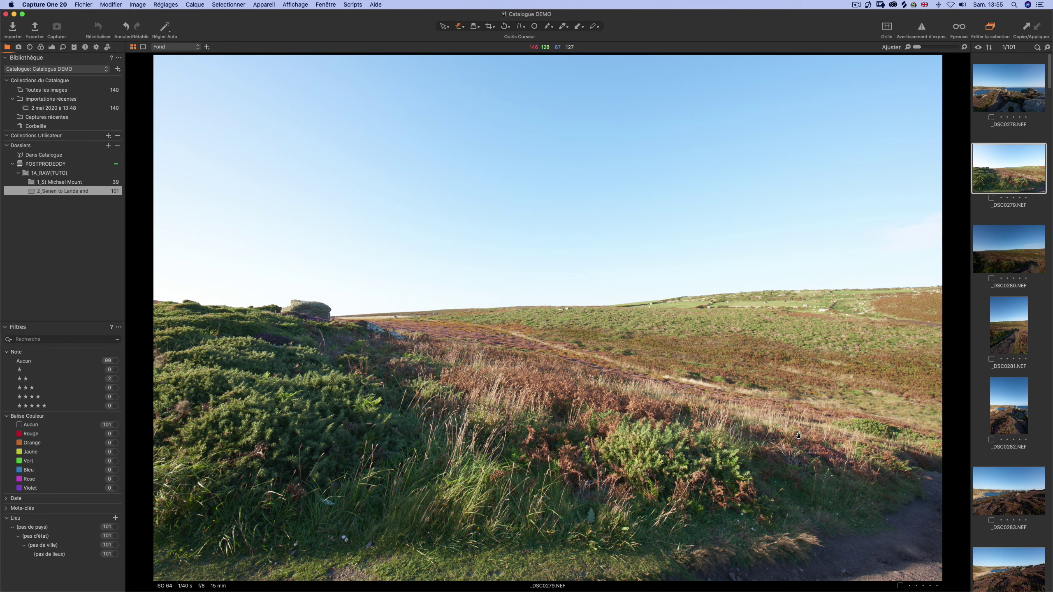
{"action": "left_click", "coordinate": [679, 343]}
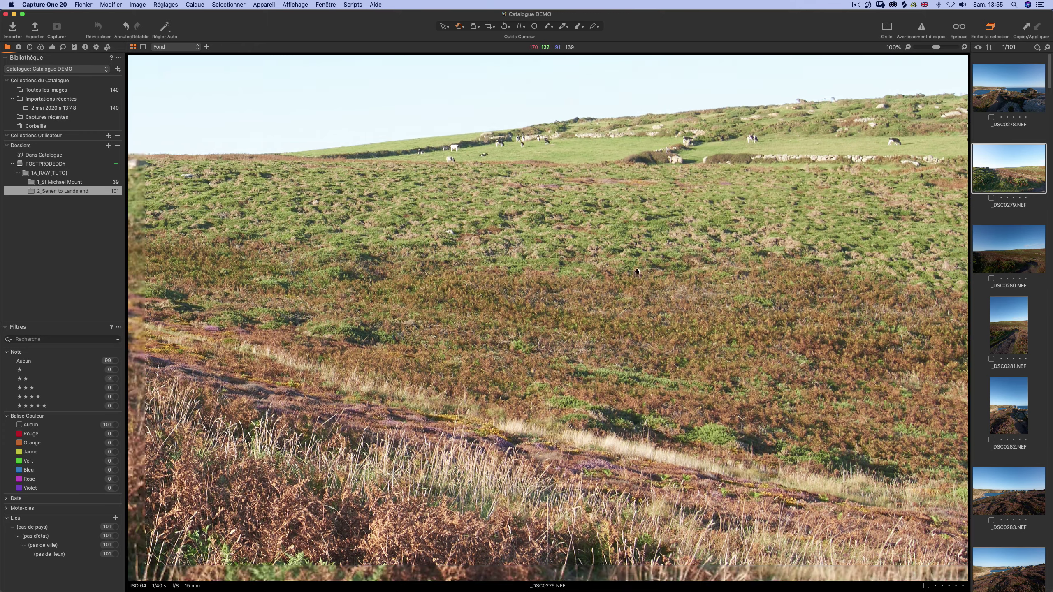
{"action": "left_click_drag", "start_coordinate": [637, 271], "coordinate": [850, 170]}
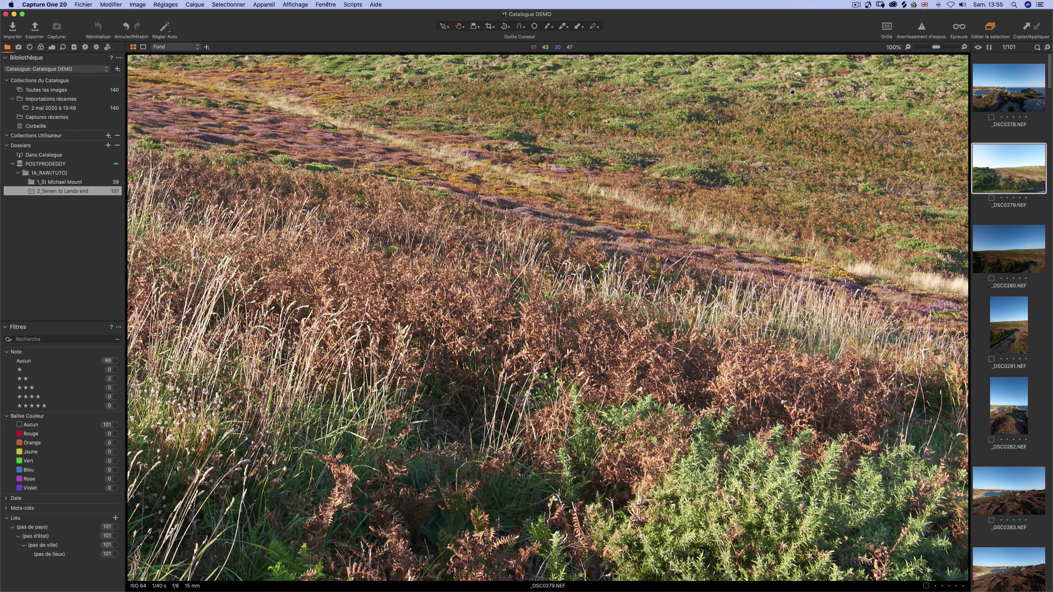
{"action": "left_click_drag", "start_coordinate": [442, 523], "coordinate": [778, 162]}
{"action": "left_click_drag", "start_coordinate": [479, 185], "coordinate": [840, 398]}
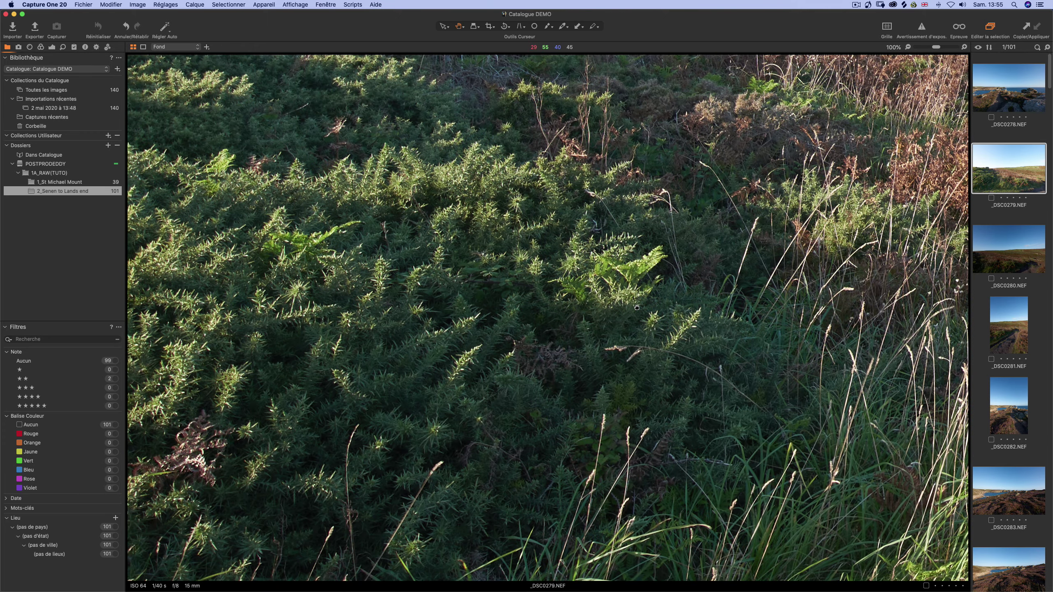
Fit _DSC0279.NEF back into the viewer, look through _DSC0281.NEF, _DSC0282.NEF, _DSC0283.NEF and the following photo, and return to _DSC0278.NEF
{"action": "left_click_drag", "start_coordinate": [427, 256], "coordinate": [765, 369]}
{"action": "left_click", "coordinate": [701, 342]}
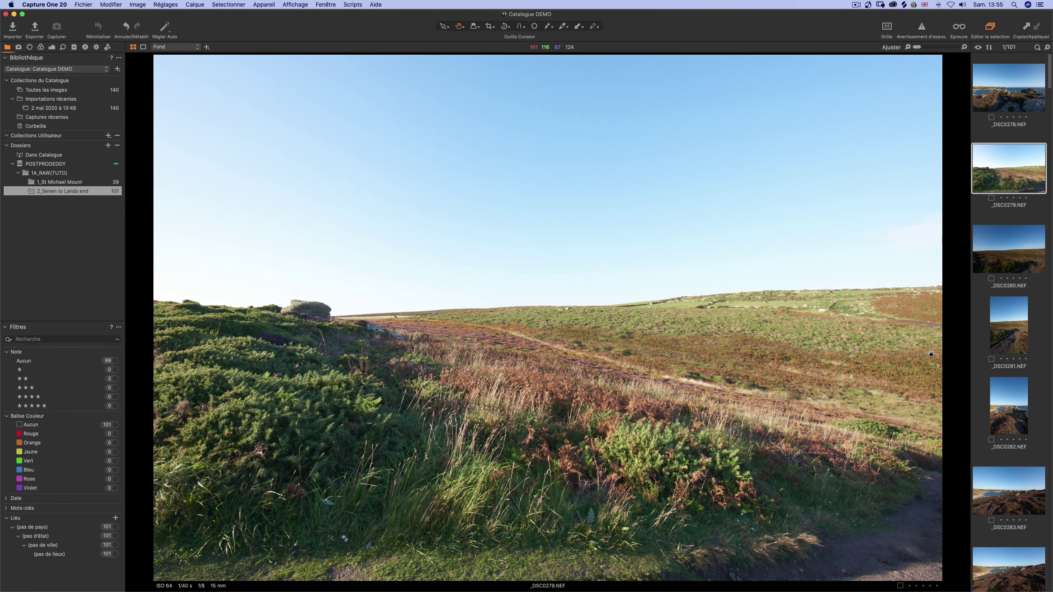
{"action": "left_click", "coordinate": [1001, 340]}
{"action": "left_click", "coordinate": [1008, 409]}
{"action": "left_click", "coordinate": [1015, 491]}
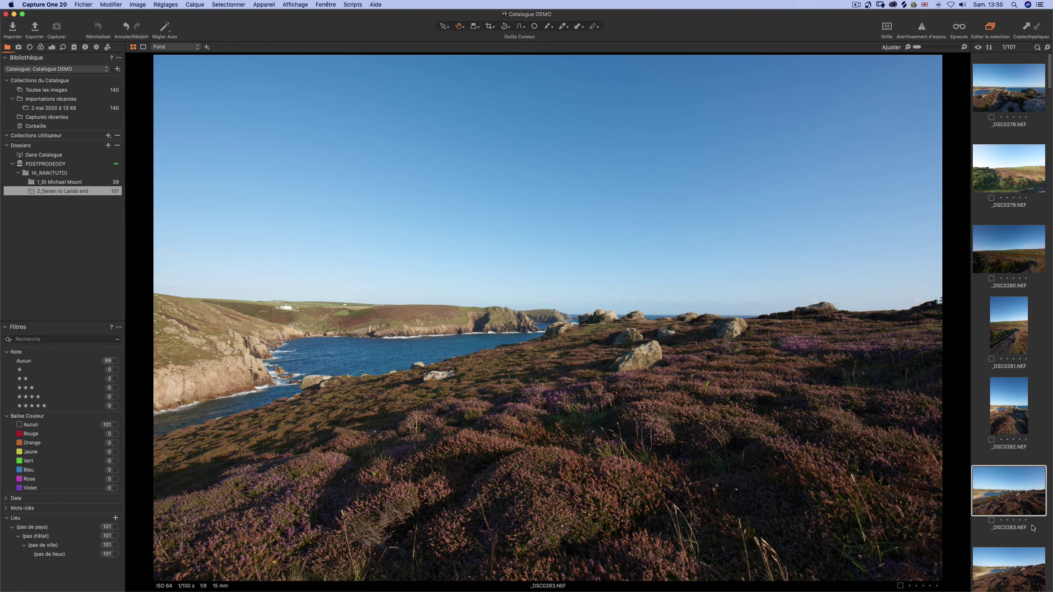
{"action": "left_click", "coordinate": [1028, 558]}
{"action": "scroll", "coordinate": [1039, 298], "scroll_direction": "down", "scroll_amount": 1}
{"action": "scroll", "coordinate": [1044, 97], "scroll_direction": "up", "scroll_amount": 2}
{"action": "left_click", "coordinate": [1018, 94]}
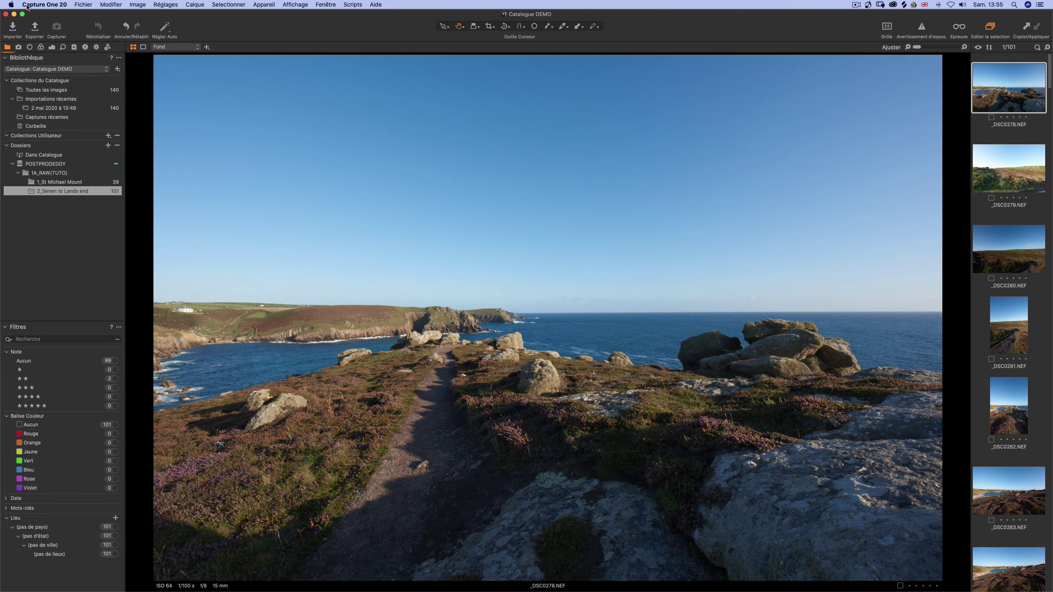
Check the available preview image sizes in the Image preferences, keep 2560 selected and close the preferences
{"action": "left_click", "coordinate": [44, 4]}
{"action": "left_click", "coordinate": [21, 37]}
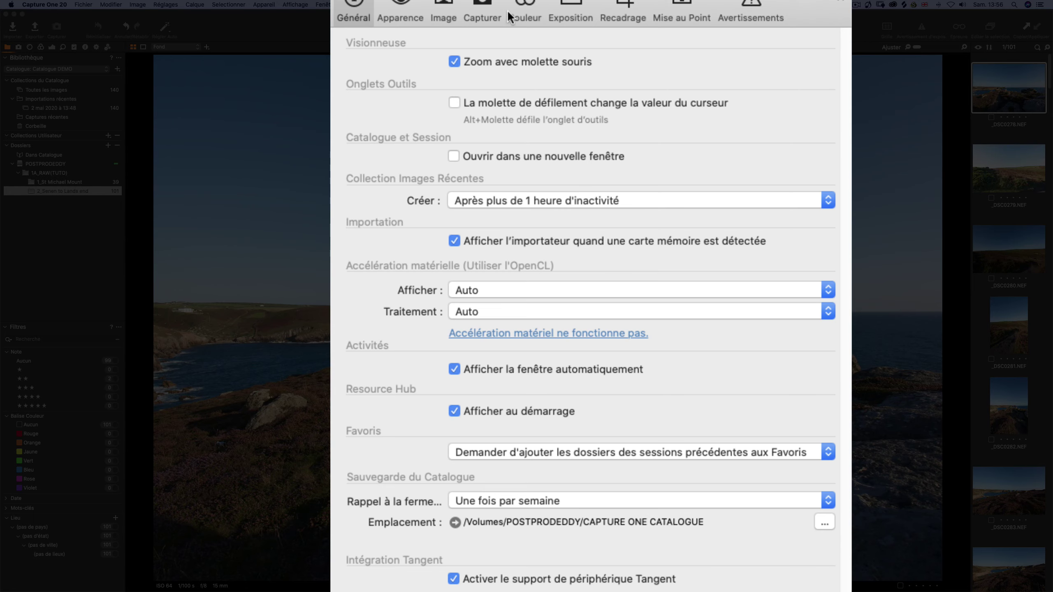
{"action": "left_click", "coordinate": [447, 9]}
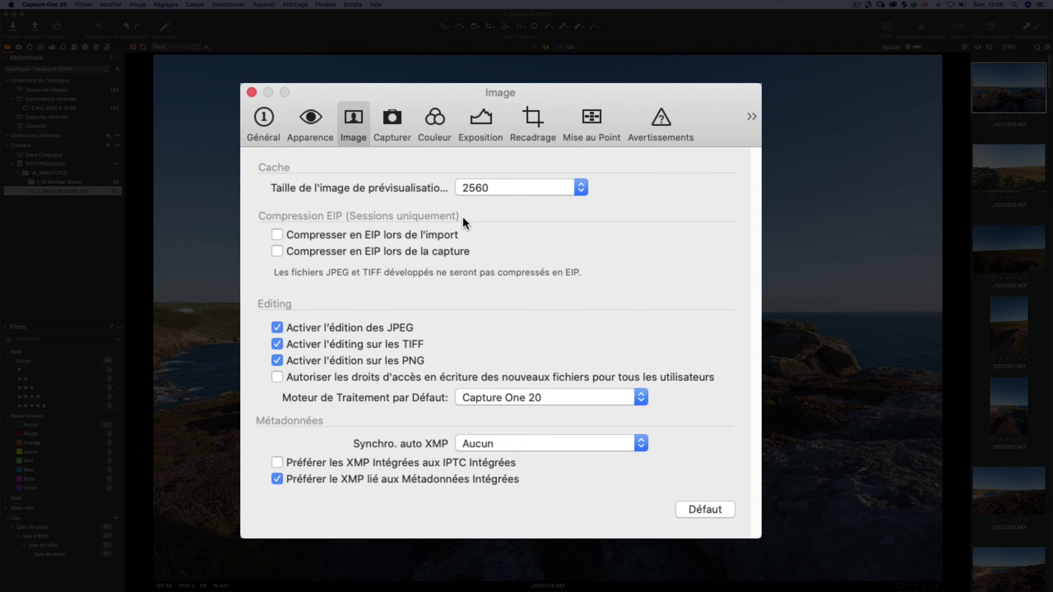
{"action": "left_click", "coordinate": [528, 194]}
{"action": "left_click", "coordinate": [521, 221]}
{"action": "left_click", "coordinate": [540, 192]}
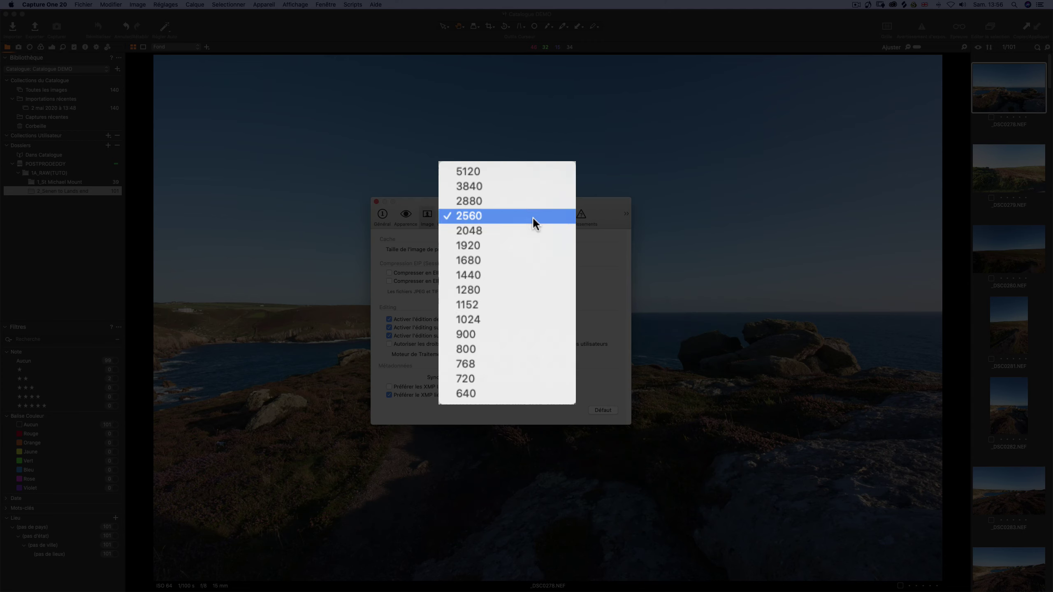
{"action": "left_click", "coordinate": [376, 200]}
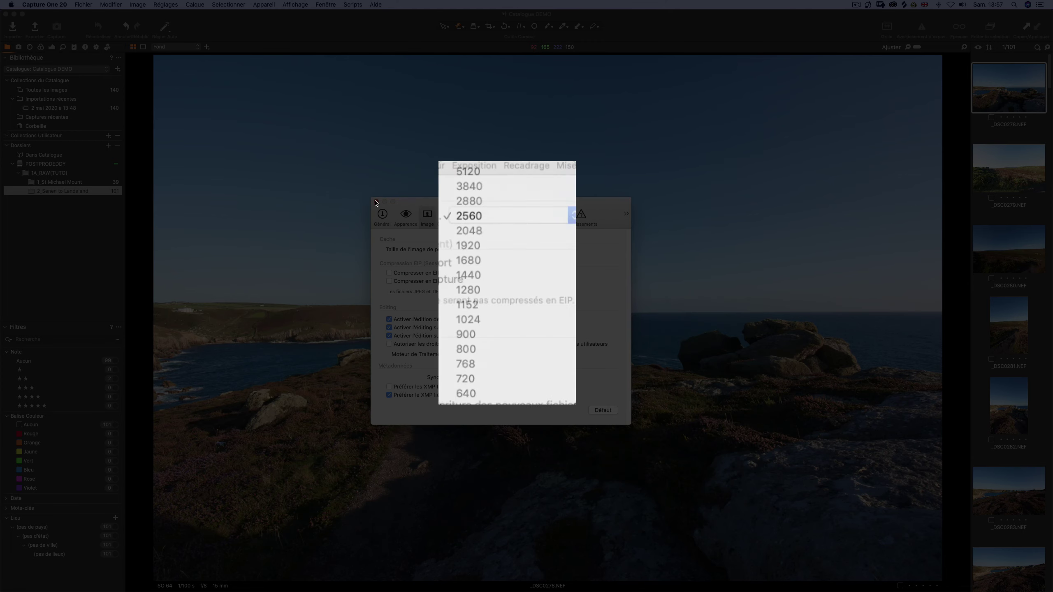
{"action": "left_click", "coordinate": [377, 201]}
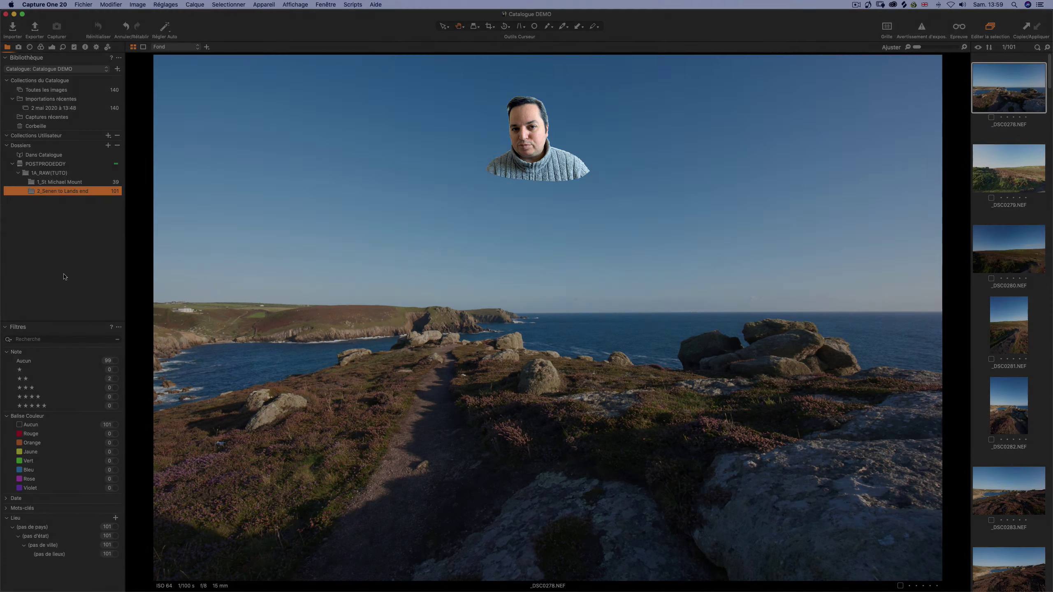